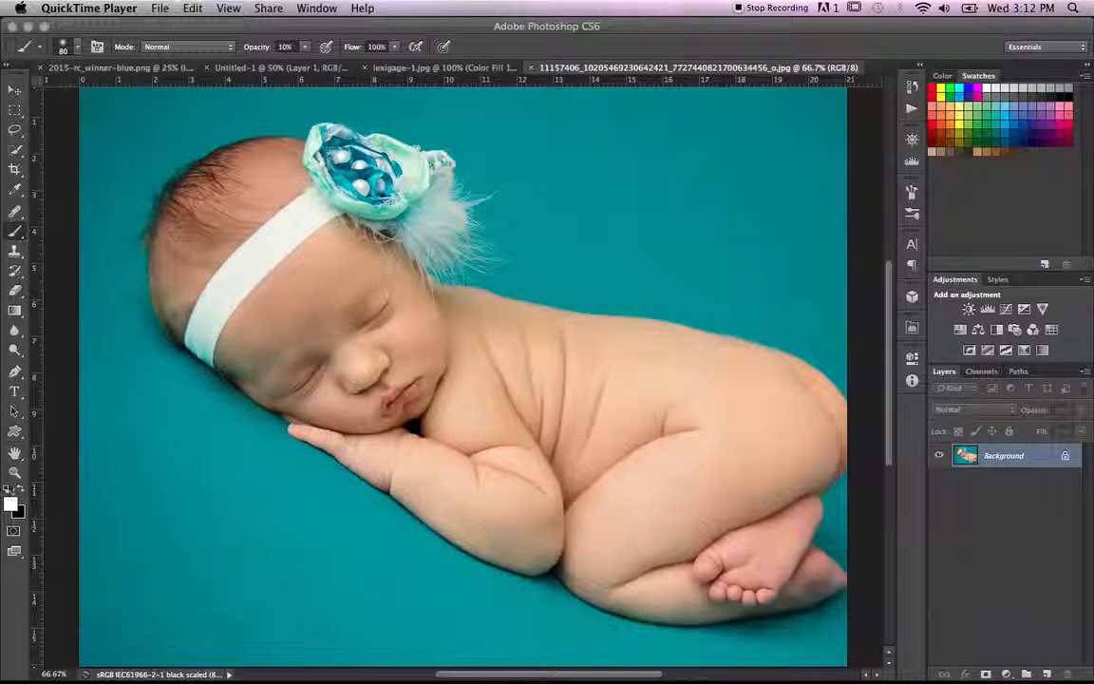
Step: Circle the discoloured skin on the forehead, forearm and lower leg with a white 25 px brush at 100% opacity
click(7, 444)
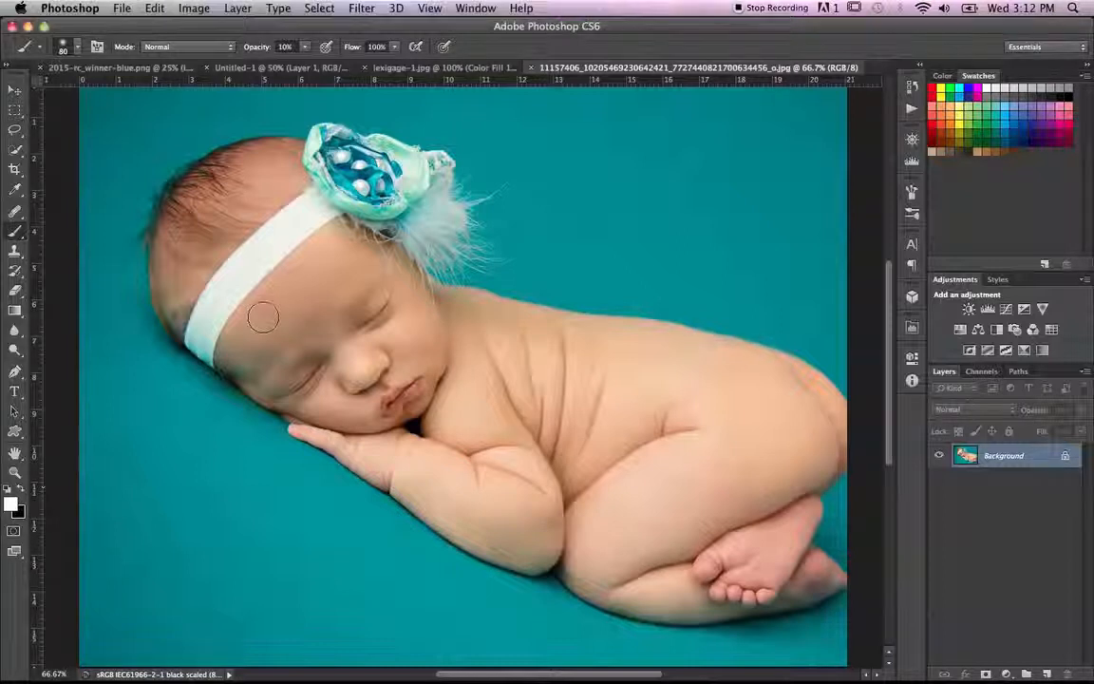
key(bracketleft)
key(bracketleft)
key(bracketleft)
key(bracketleft)
key(bracketleft)
key(bracketleft)
key(bracketleft)
key(bracketleft)
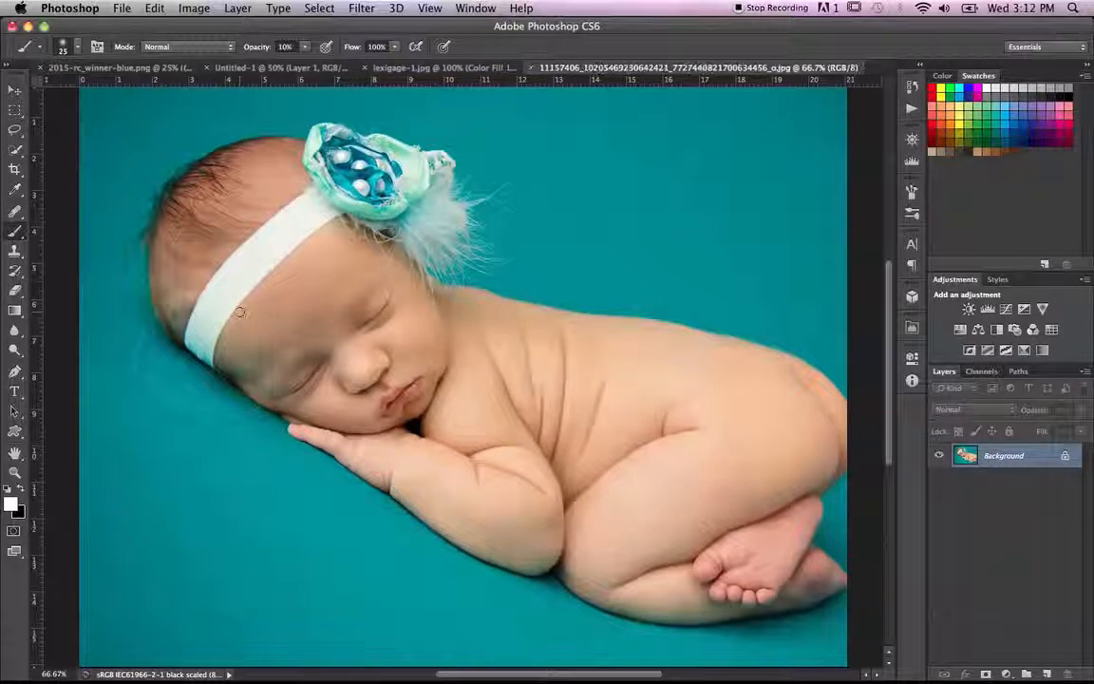
key(0)
mouse_move(239, 311)
mouse_down()
mouse_move(156, 288)
mouse_move(178, 375)
mouse_move(209, 398)
mouse_move(245, 398)
mouse_move(280, 325)
mouse_up()
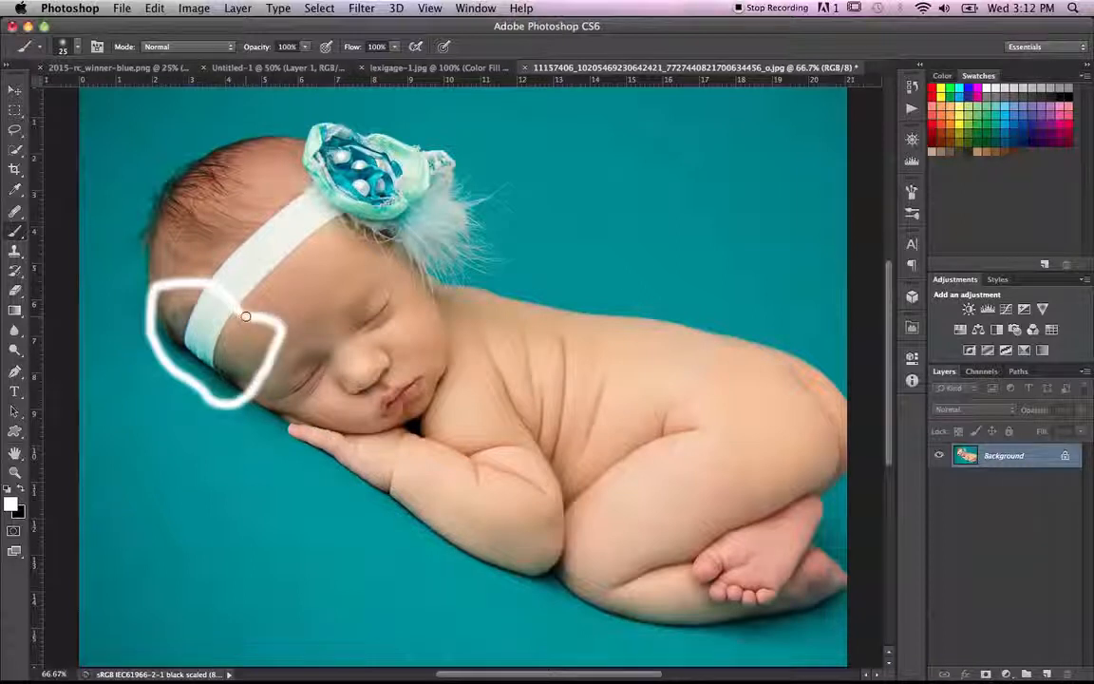
mouse_move(784, 582)
mouse_down()
mouse_move(622, 564)
mouse_move(536, 569)
mouse_move(535, 582)
mouse_move(594, 632)
mouse_move(717, 649)
mouse_move(798, 630)
mouse_move(821, 583)
mouse_move(788, 577)
mouse_up()
mouse_move(383, 504)
mouse_down()
mouse_move(447, 556)
mouse_move(528, 596)
mouse_move(480, 549)
mouse_move(370, 491)
mouse_up()
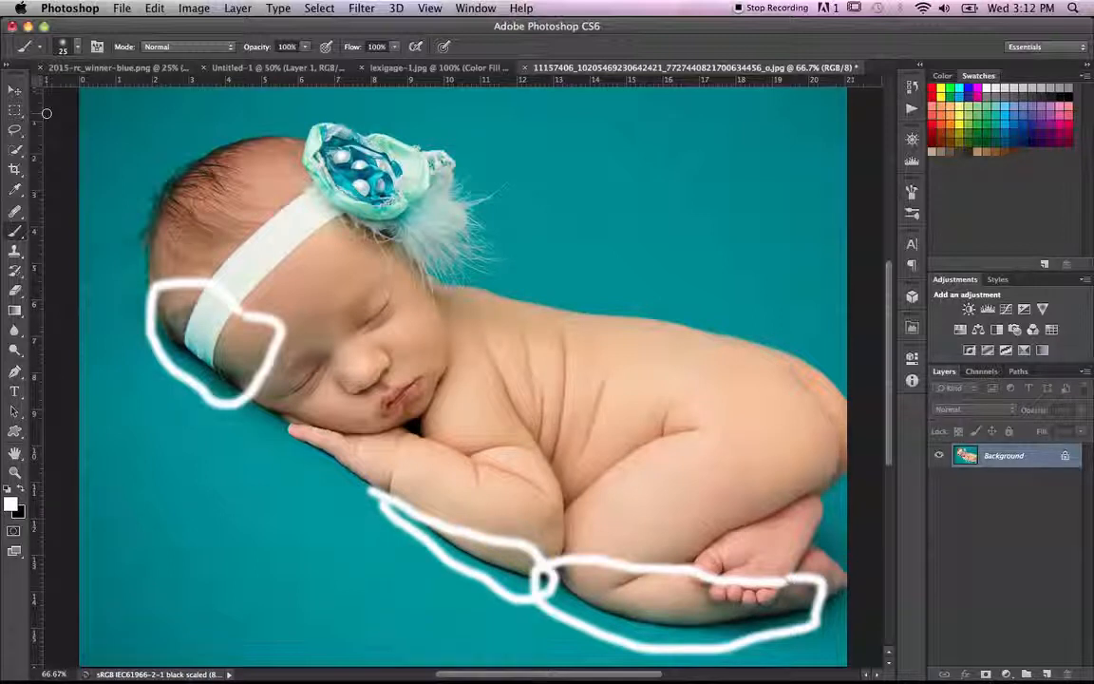
Step: Undo all the white marker strokes, going back to the Revert state in the history
key(super+z)
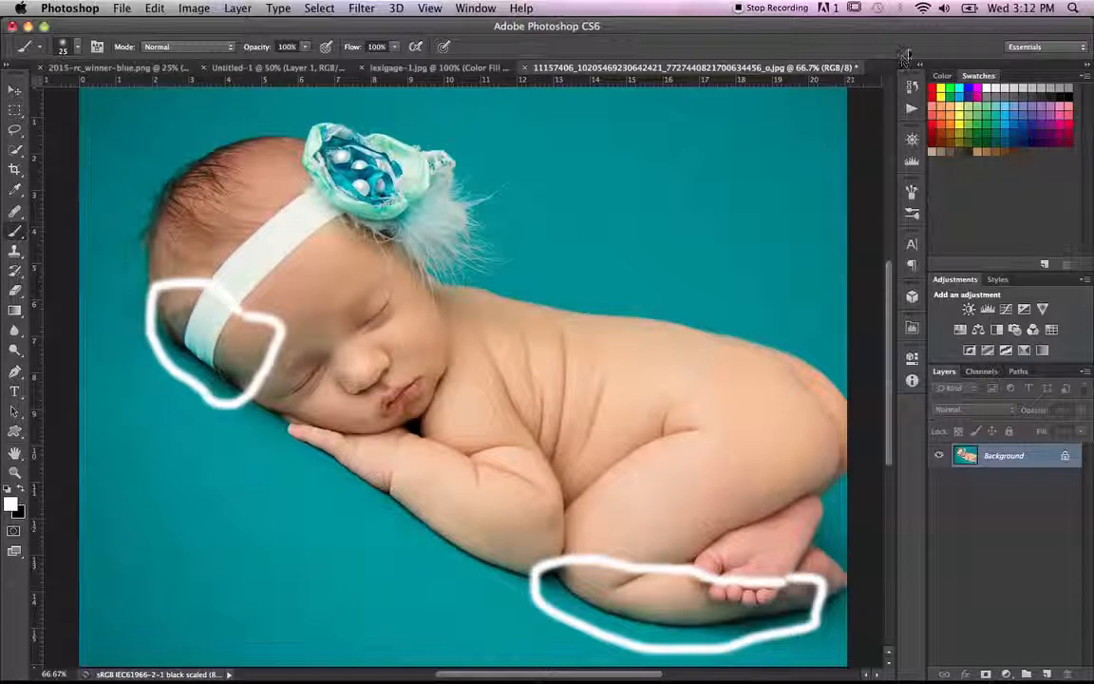
click(912, 87)
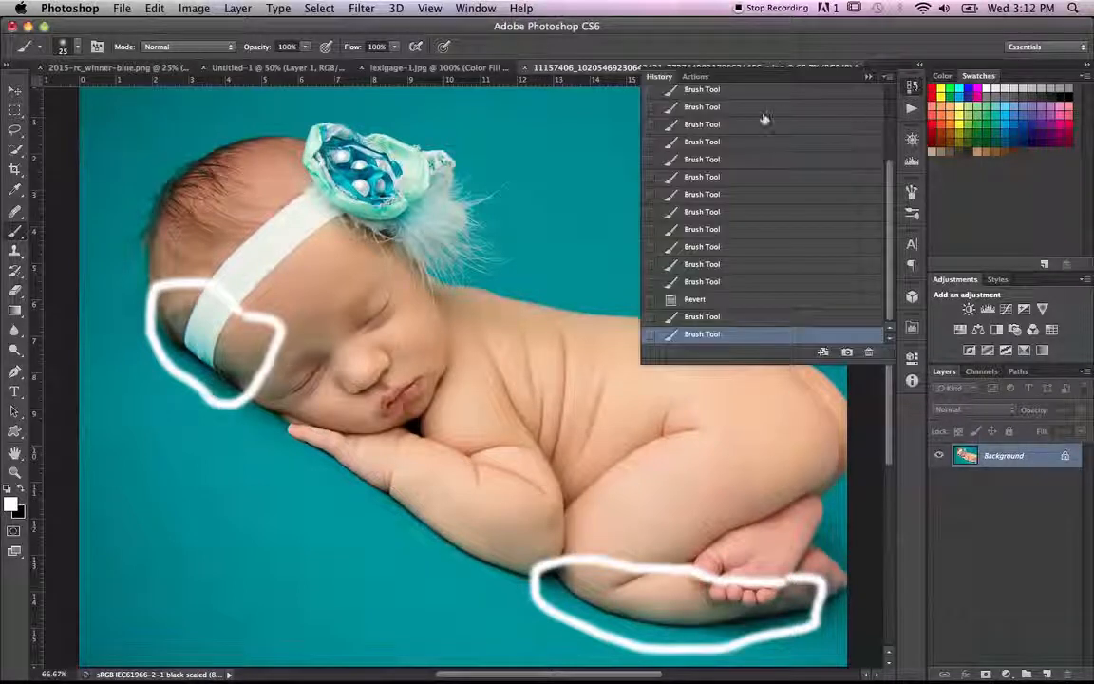
click(703, 299)
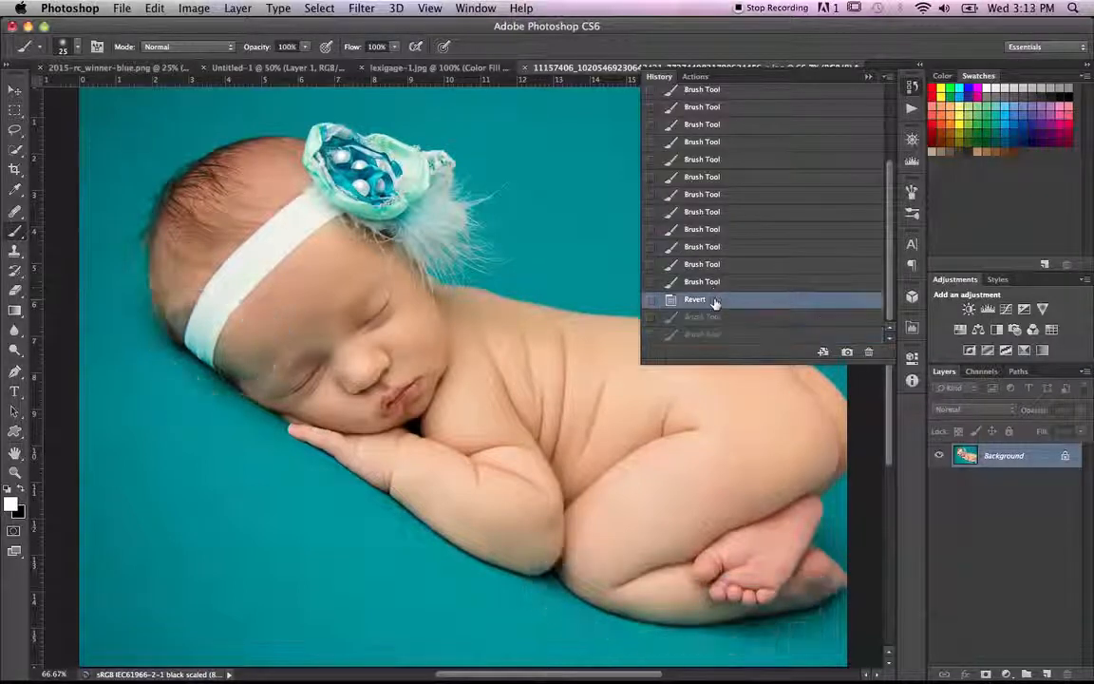
click(867, 77)
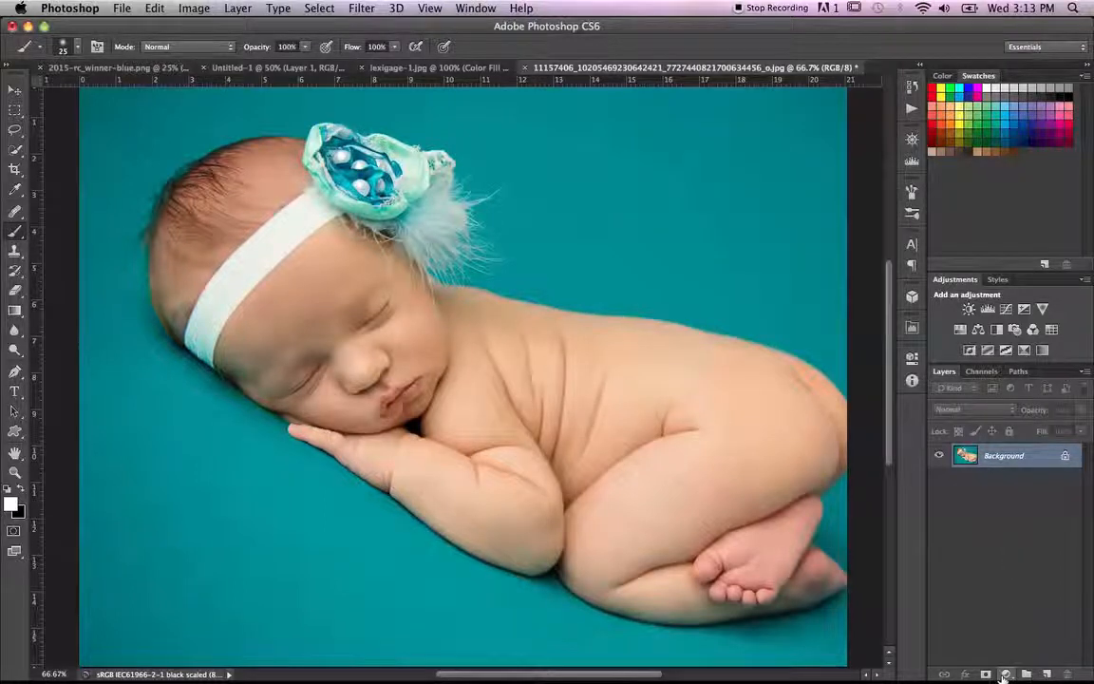
Step: Add a Levels adjustment layer above the Background and select its Red channel
click(1004, 674)
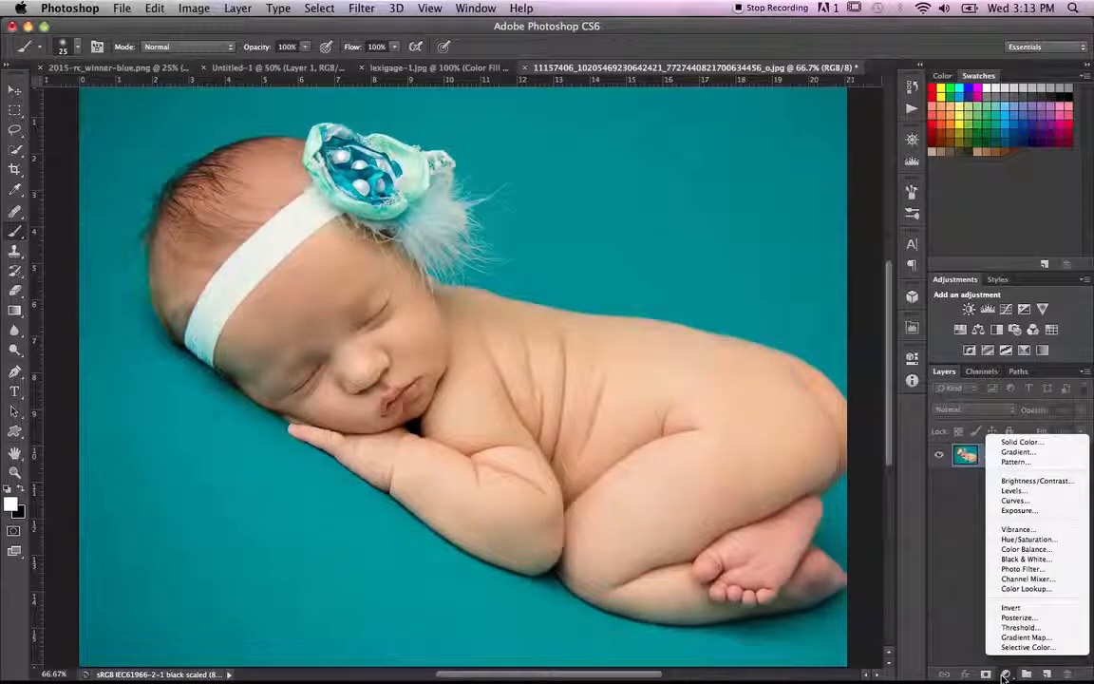
click(1021, 491)
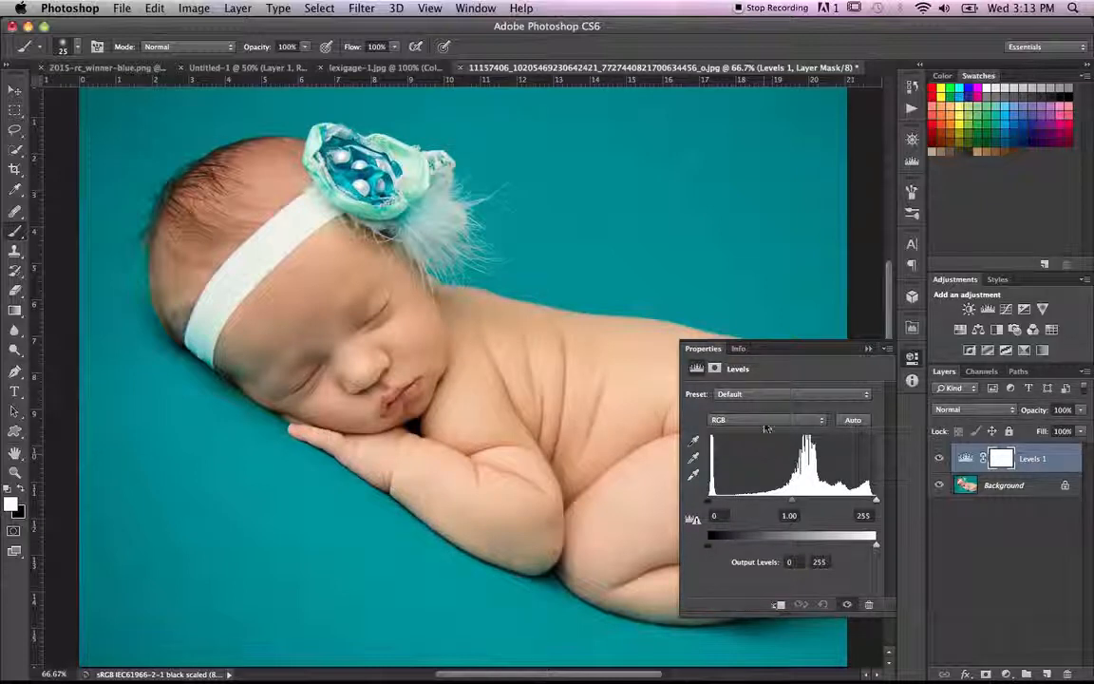
click(770, 420)
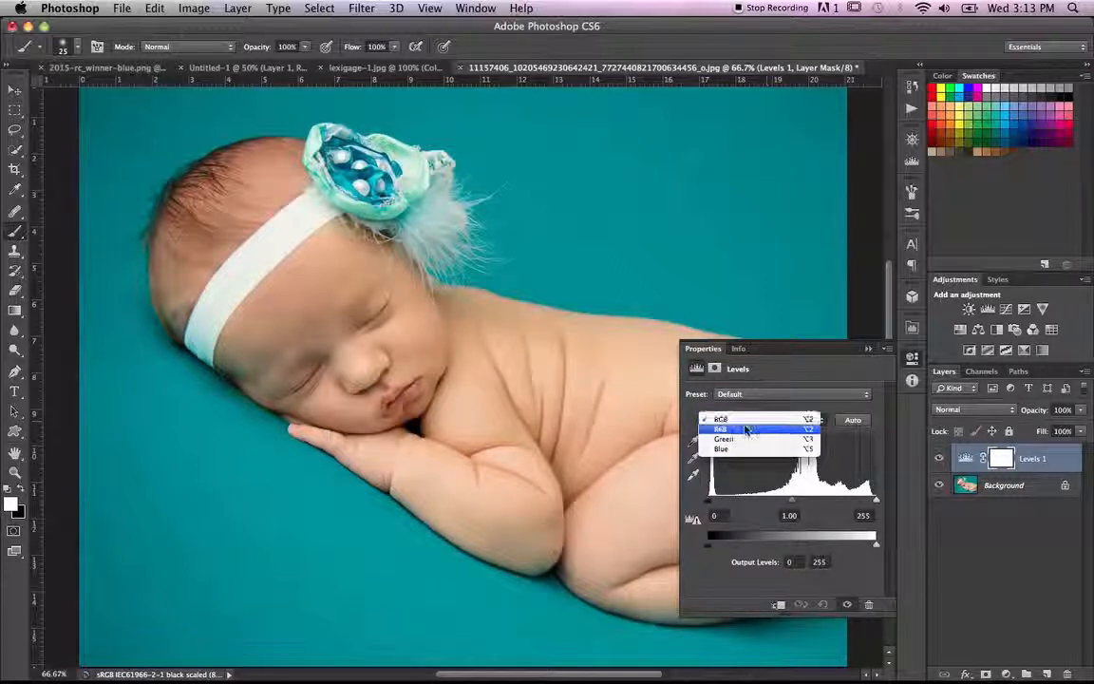
click(746, 433)
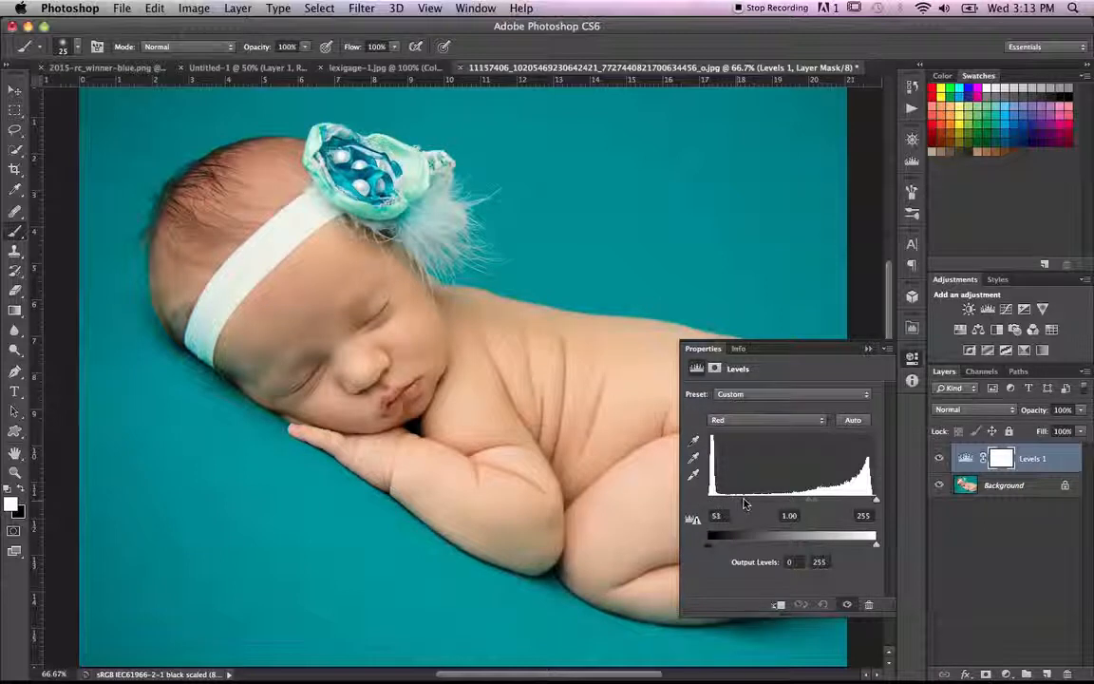
Step: Try out the Red channel's input levels and the composite RGB output black level, discarding both changes
drag(709, 502, 752, 504)
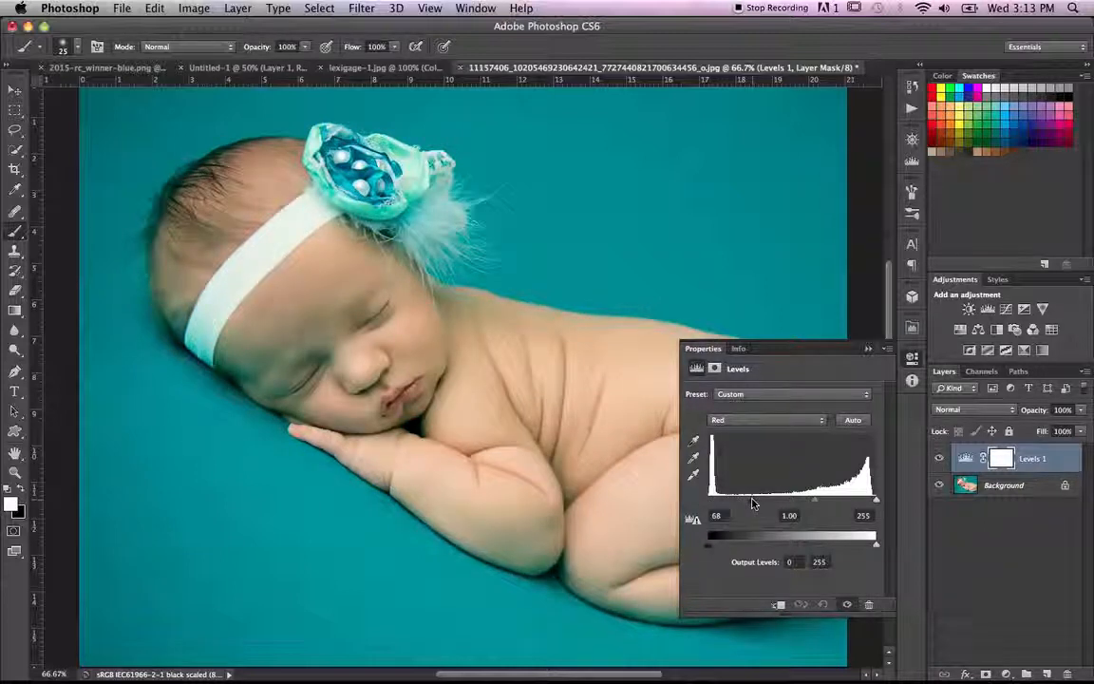
drag(752, 504, 709, 501)
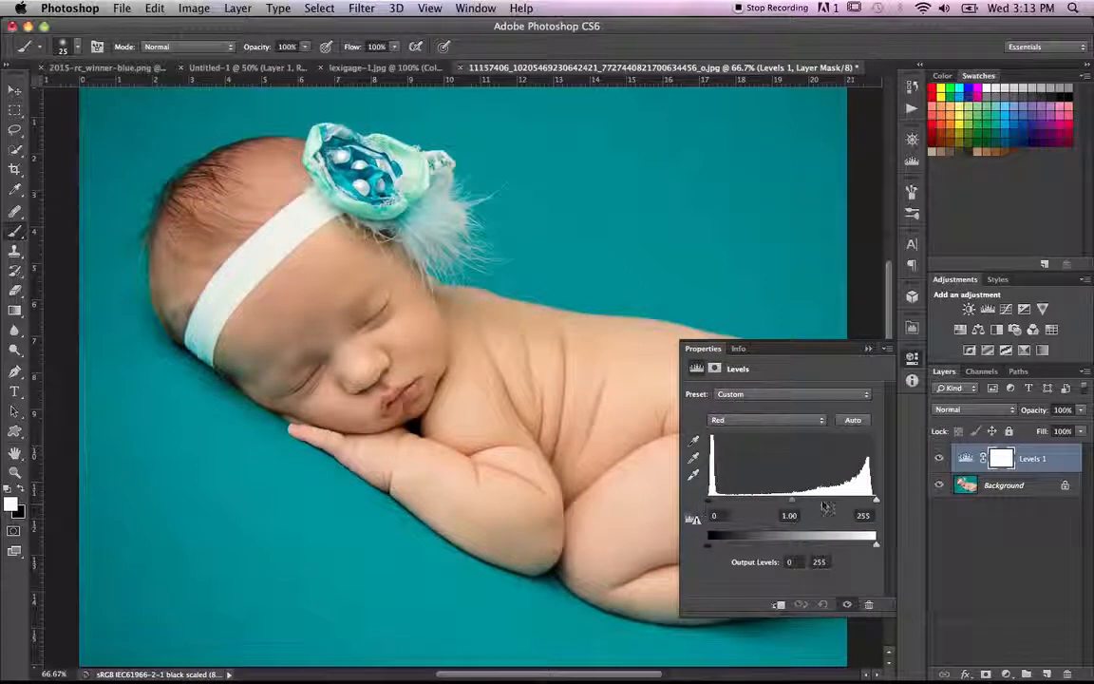
mouse_move(878, 504)
mouse_down()
mouse_move(840, 506)
mouse_move(891, 512)
mouse_up()
mouse_move(792, 509)
mouse_down()
mouse_move(756, 506)
mouse_move(844, 507)
mouse_move(794, 508)
mouse_up()
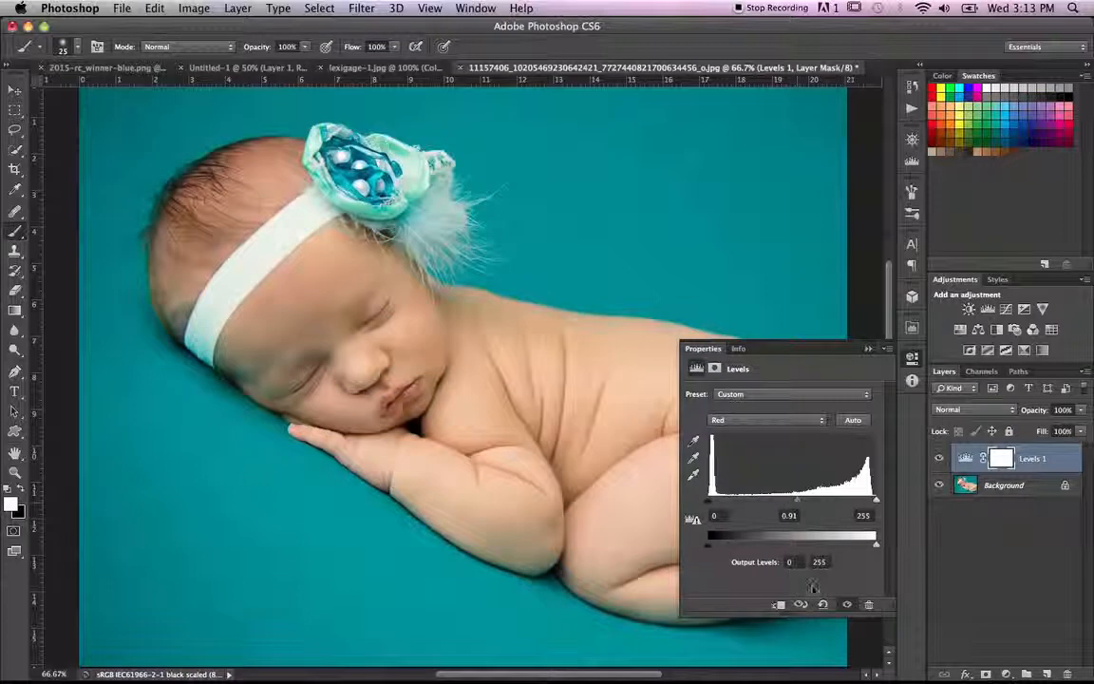
click(824, 605)
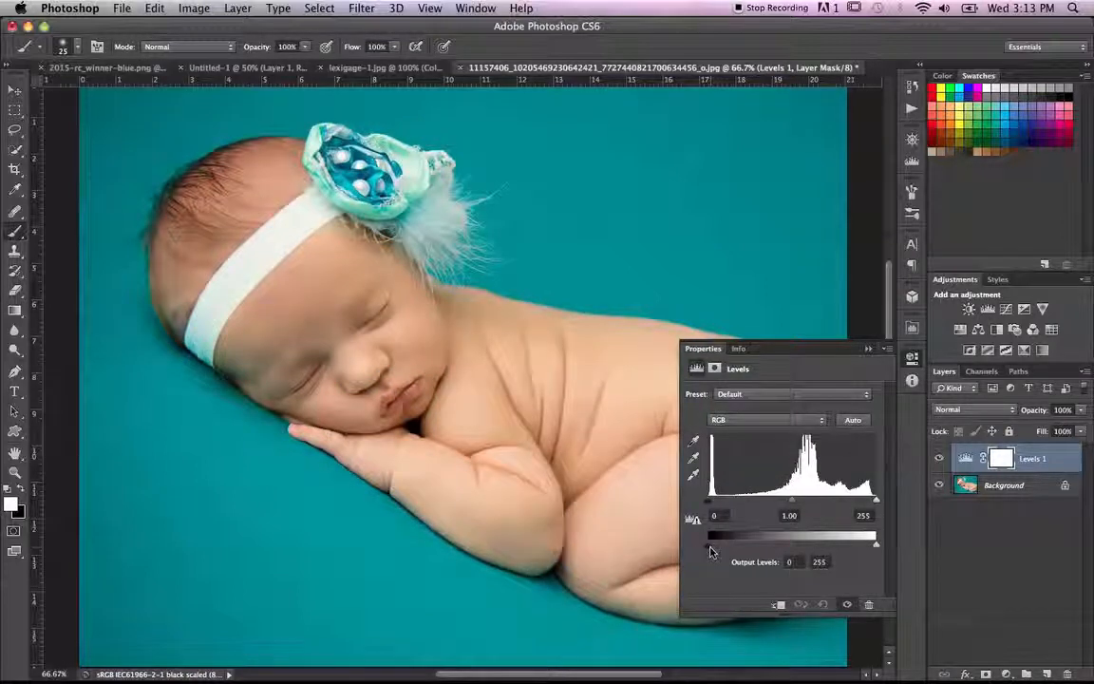
drag(710, 550, 739, 550)
key(super+z)
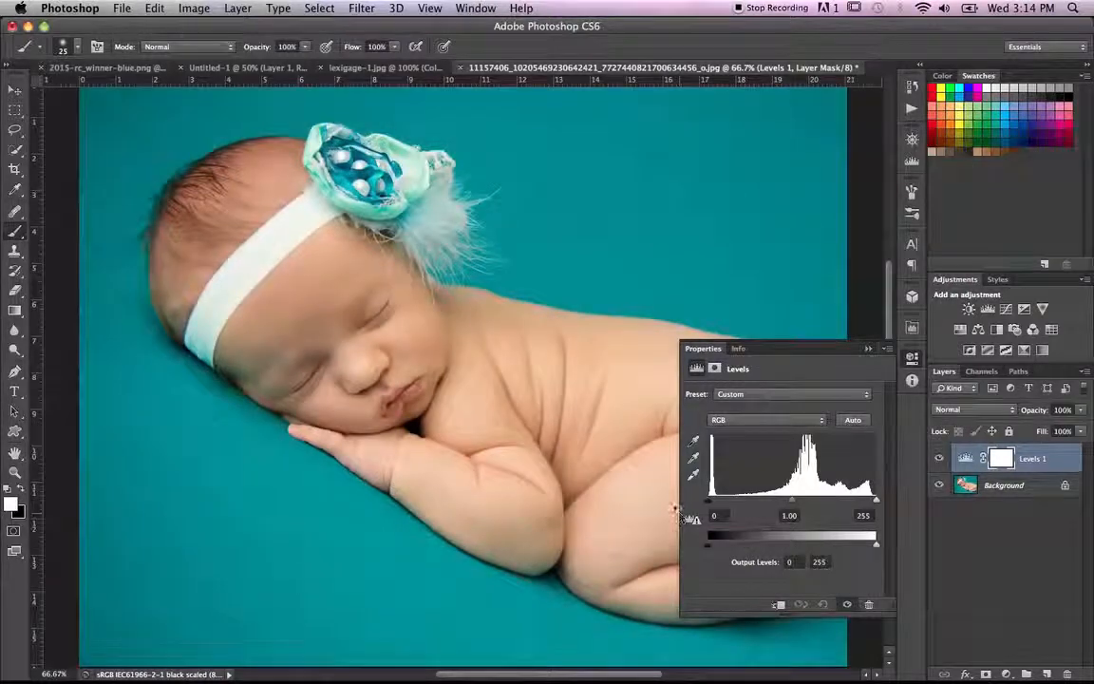
Step: Set the Red channel's output black level to 84 in the Levels adjustment
click(745, 421)
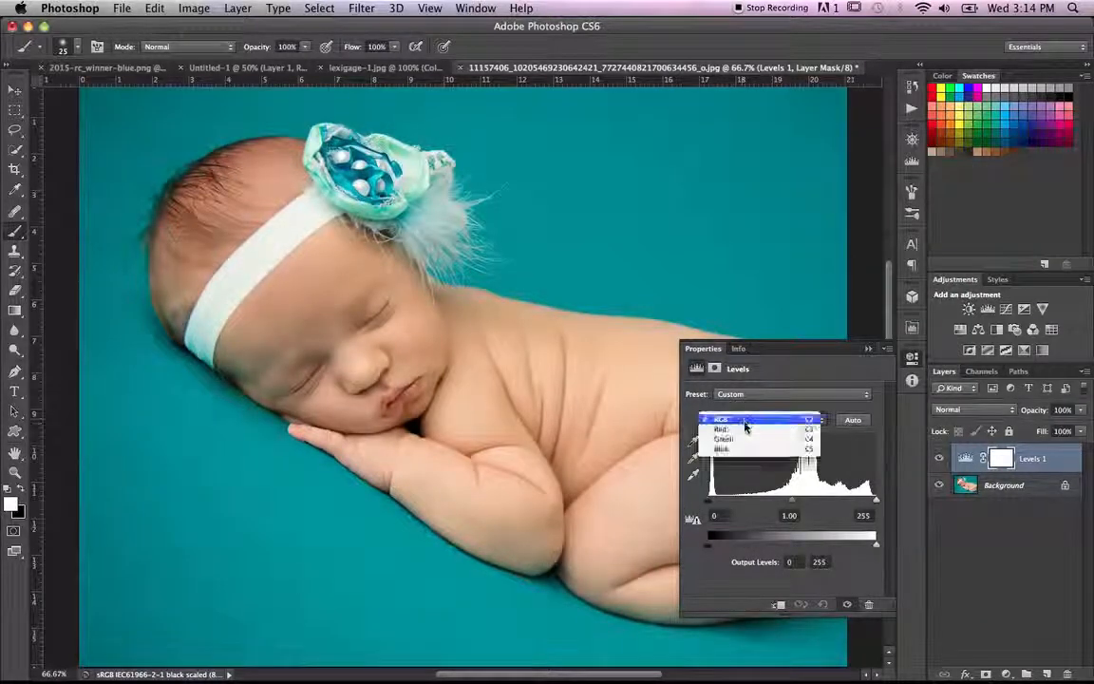
click(732, 429)
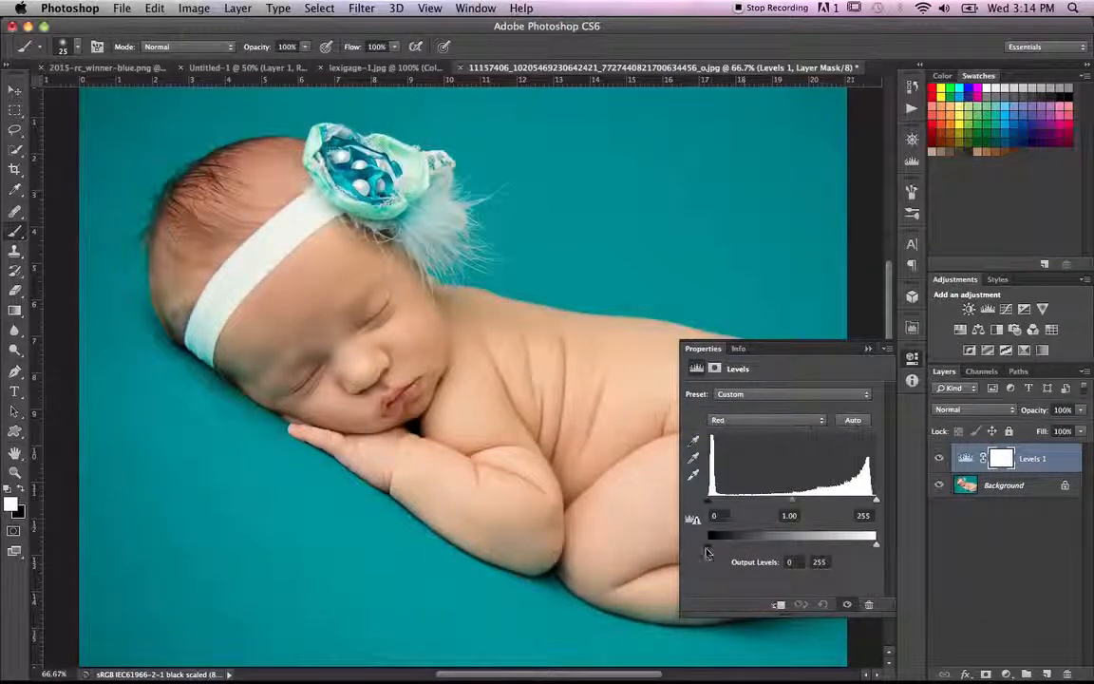
mouse_move(709, 550)
mouse_down()
mouse_move(777, 543)
mouse_move(694, 551)
mouse_up()
drag(877, 548, 903, 547)
drag(709, 551, 762, 552)
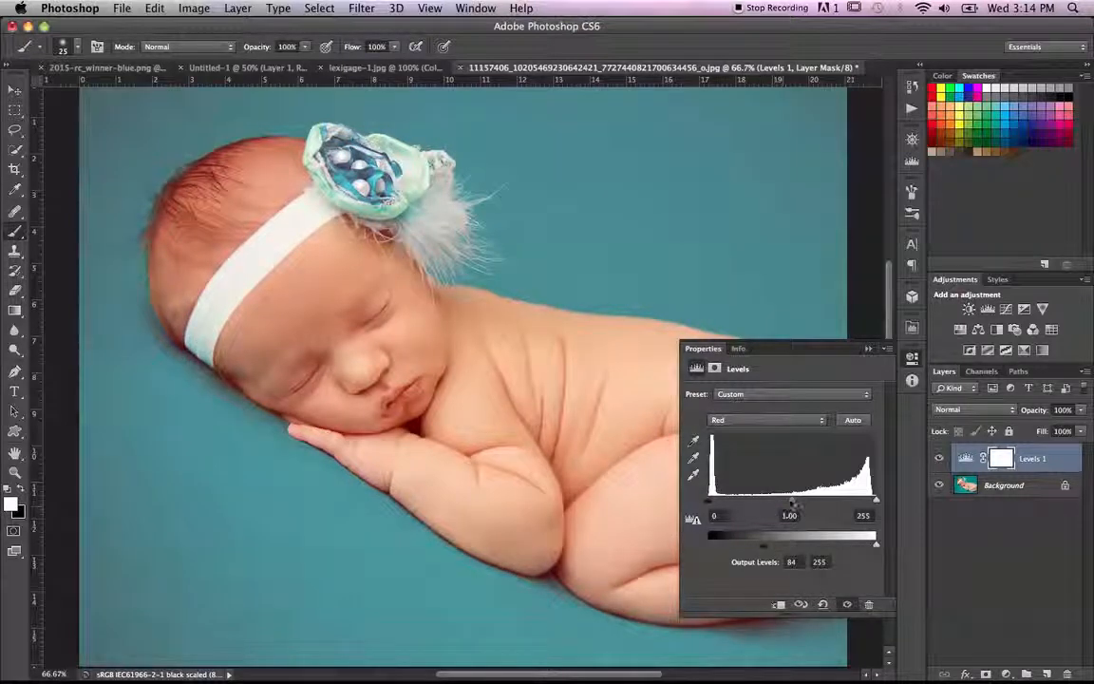
Step: Set the Red channel's midtone input level to 1.29 and close the Levels properties
mouse_move(796, 505)
mouse_down()
mouse_move(809, 505)
mouse_move(774, 508)
mouse_move(789, 502)
mouse_up()
drag(786, 504, 794, 505)
text(1)
key(Return)
mouse_move(707, 504)
mouse_down()
mouse_move(753, 501)
mouse_move(693, 503)
mouse_up()
mouse_move(875, 503)
mouse_down()
mouse_move(841, 510)
mouse_move(887, 508)
mouse_up()
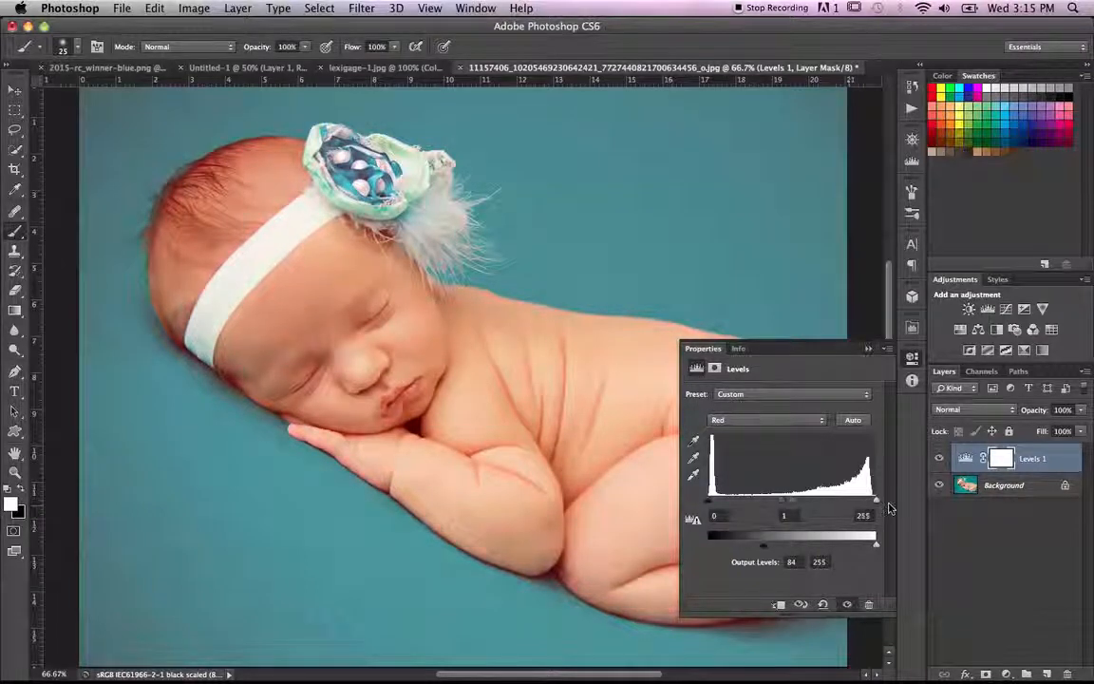
drag(797, 507, 777, 508)
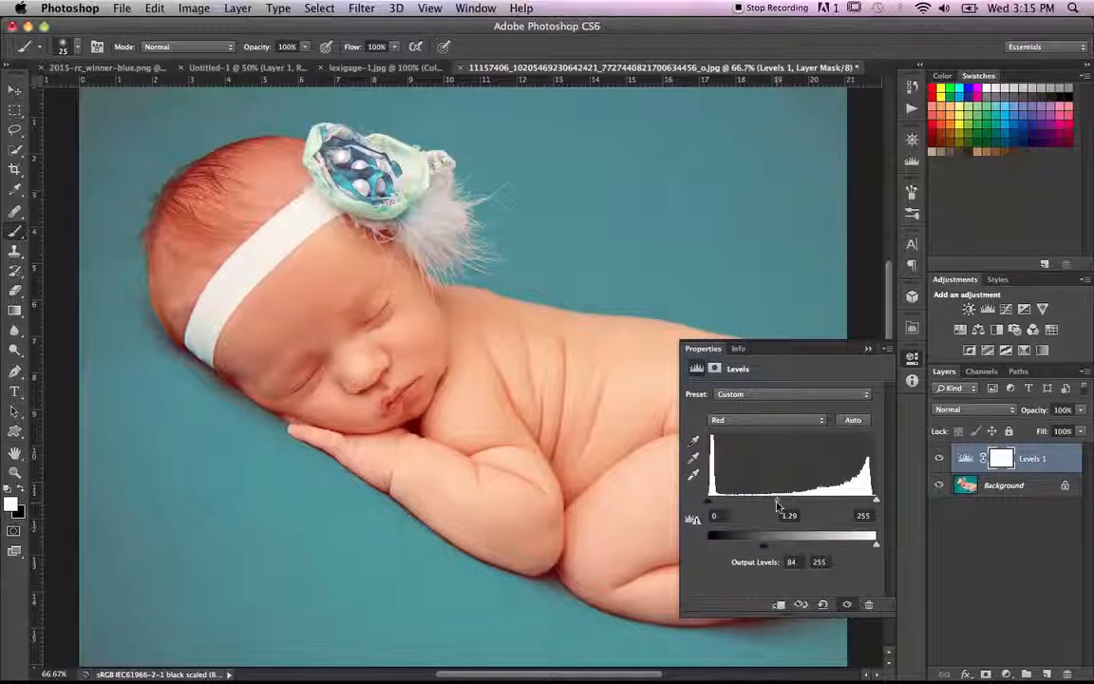
click(869, 352)
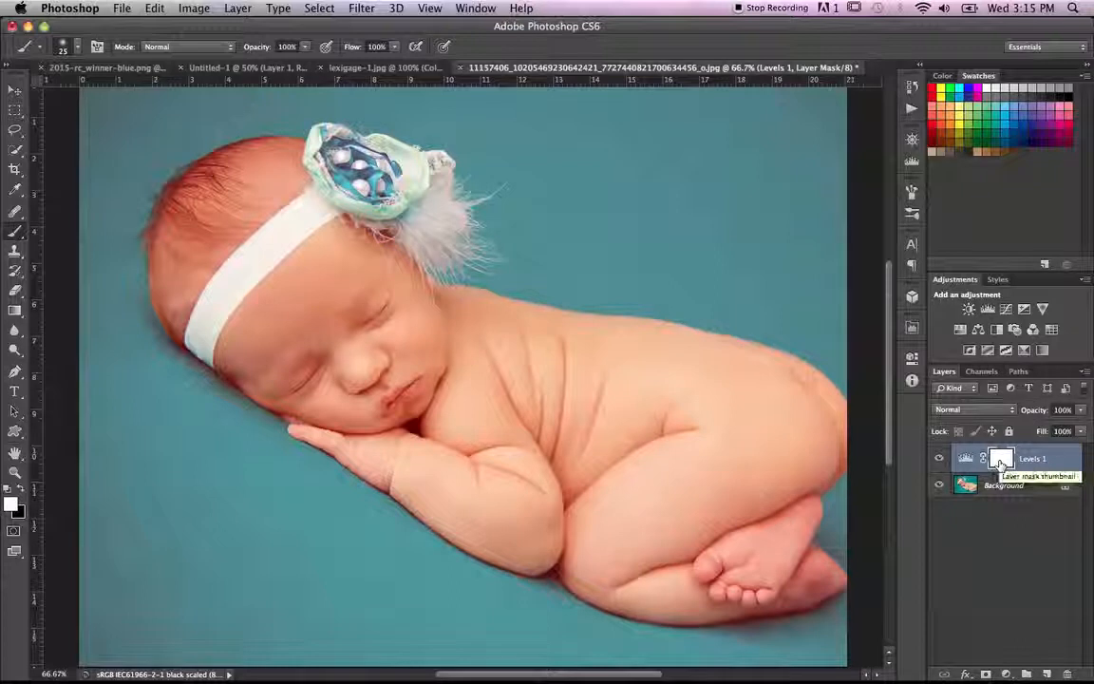
Step: Invert the Levels 1 layer mask to black and keep the mask selected for painting
key(super+i)
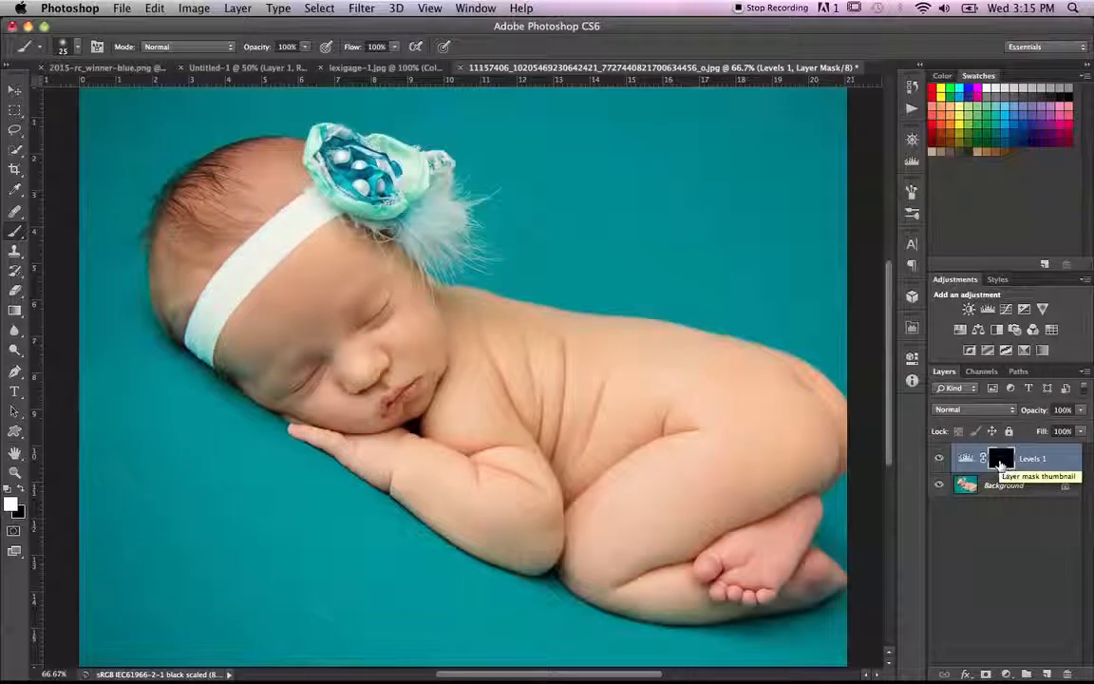
click(318, 10)
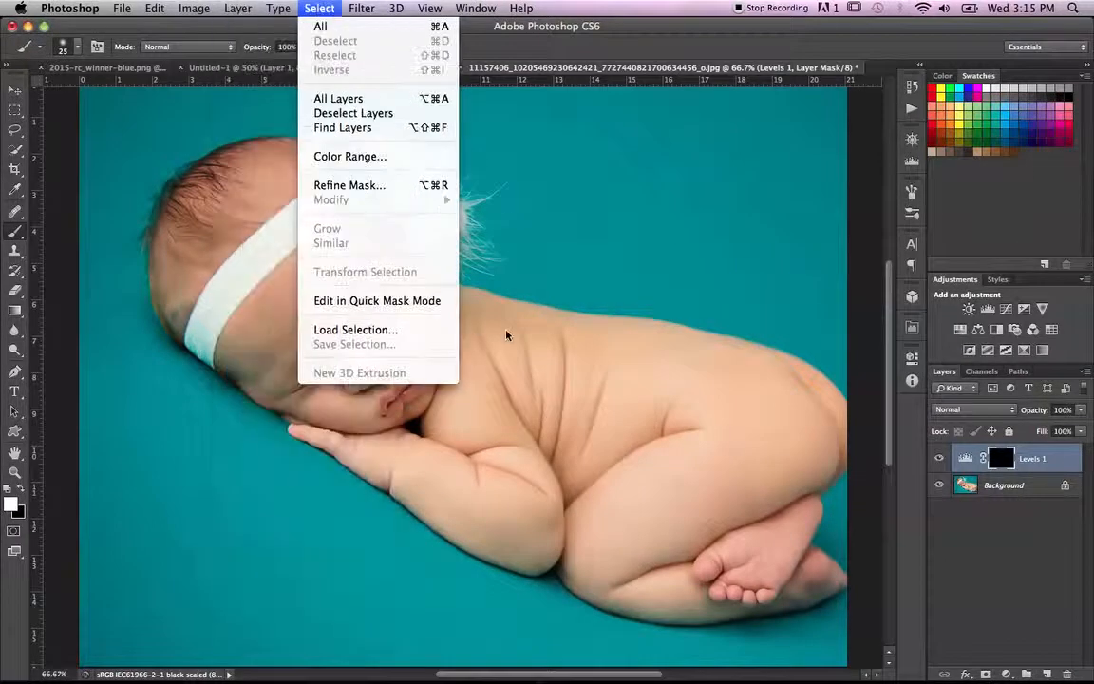
click(995, 458)
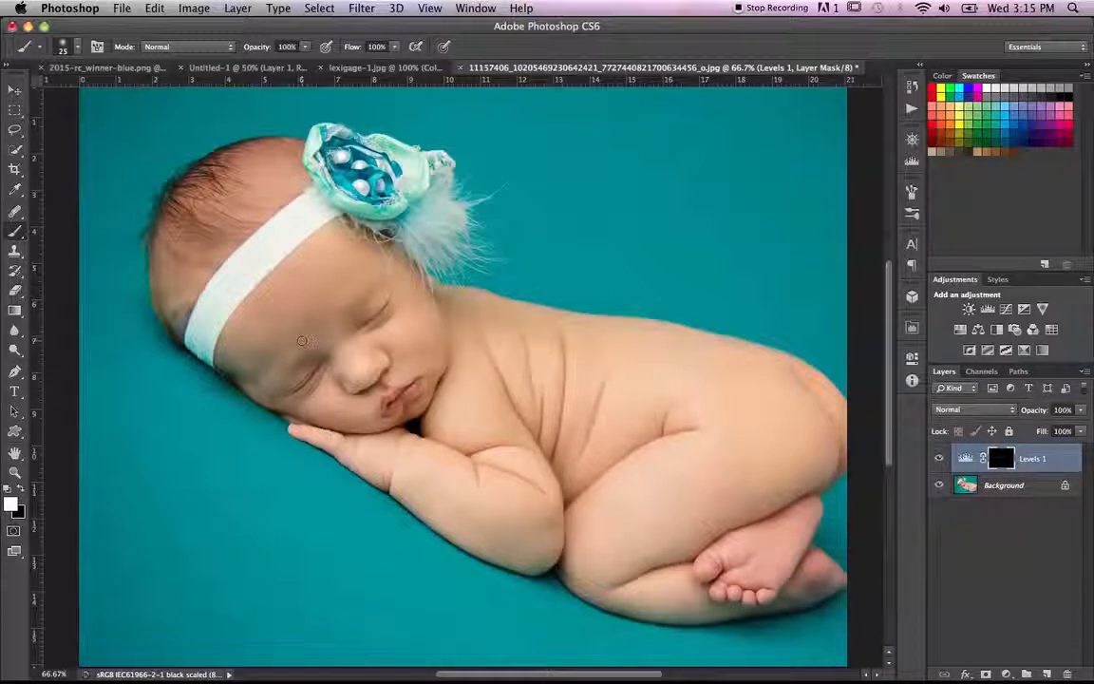
Step: Set the white brush to 20% opacity and a size of 50 px for painting on the mask
key(2)
key(bracketright)
key(bracketright)
key(bracketright)
key(bracketright)
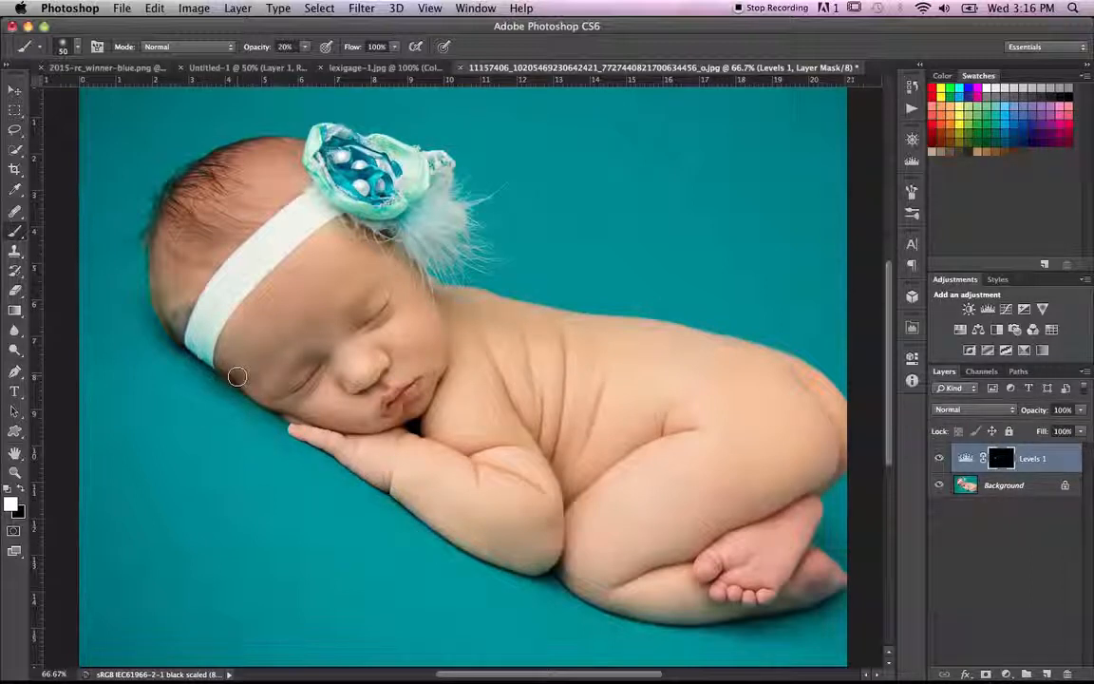
Step: Paint white on the Levels mask along the shaded edge of the baby's head with a 60 px brush at 20% opacity
key(bracketleft)
key(bracketleft)
key(bracketright)
key(bracketright)
key(bracketright)
key(1)
key(2)
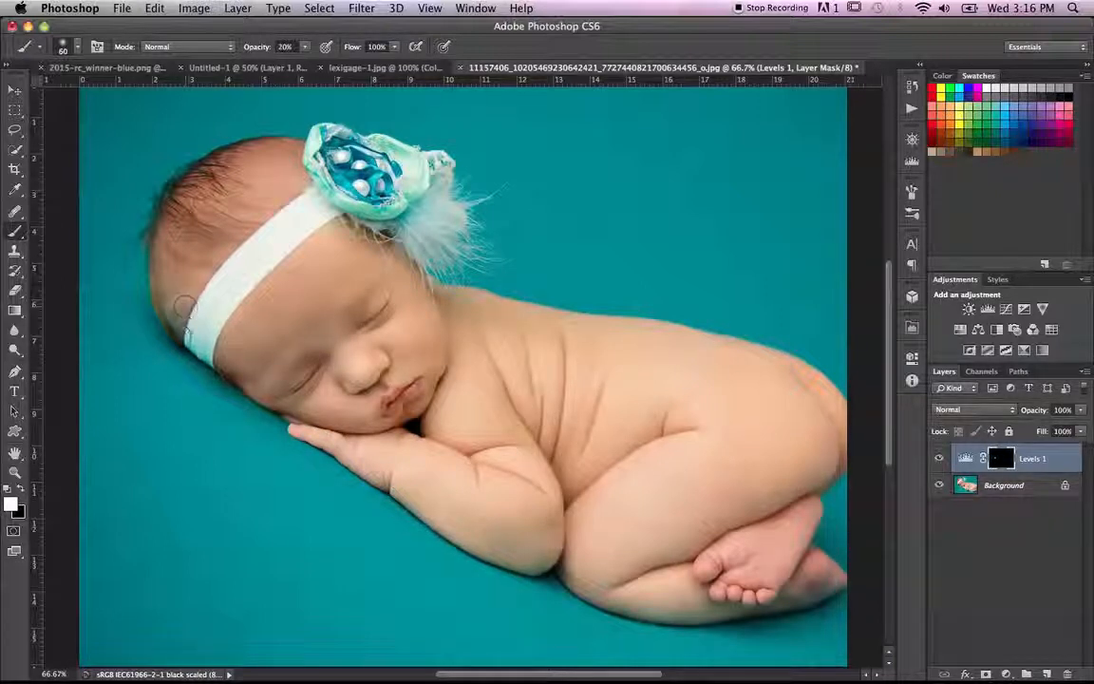
drag(165, 309, 155, 295)
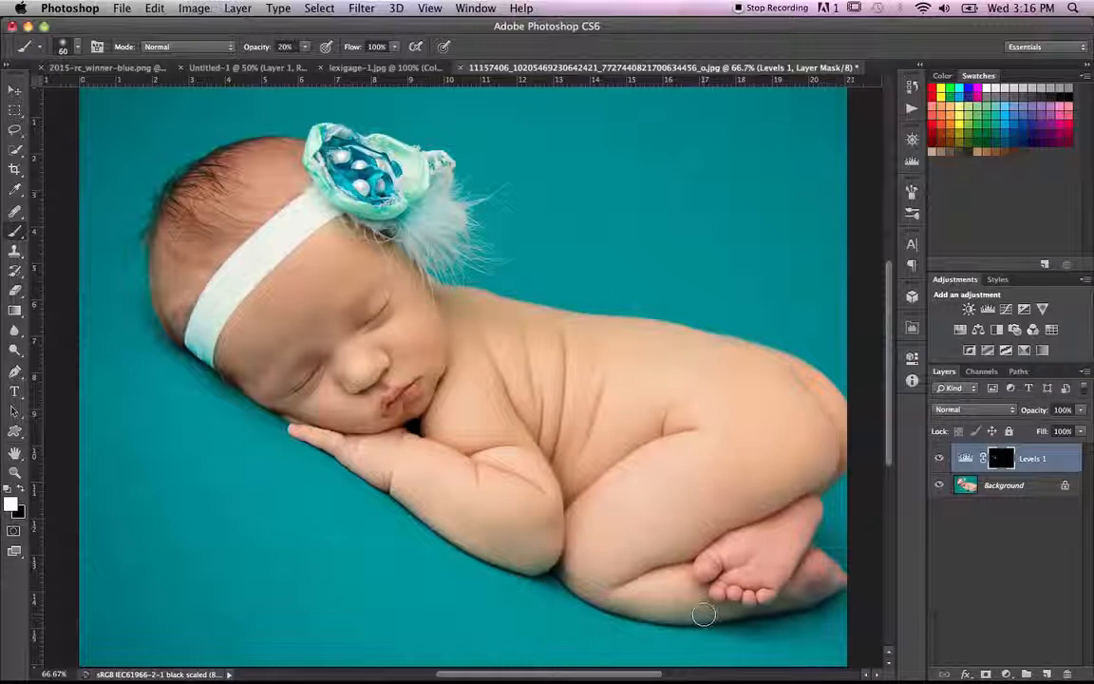
Step: Paint white on the Levels mask along the baby's lower leg, and reduce the brush to 15 px near the toes
mouse_move(704, 615)
mouse_down()
mouse_move(618, 608)
mouse_move(570, 583)
mouse_move(682, 620)
mouse_move(740, 612)
mouse_move(665, 619)
mouse_move(615, 608)
mouse_move(736, 617)
mouse_move(798, 604)
mouse_move(822, 587)
mouse_move(742, 612)
mouse_move(788, 597)
mouse_up()
key(bracketleft)
key(bracketleft)
key(bracketleft)
key(bracketleft)
key(bracketleft)
key(bracketleft)
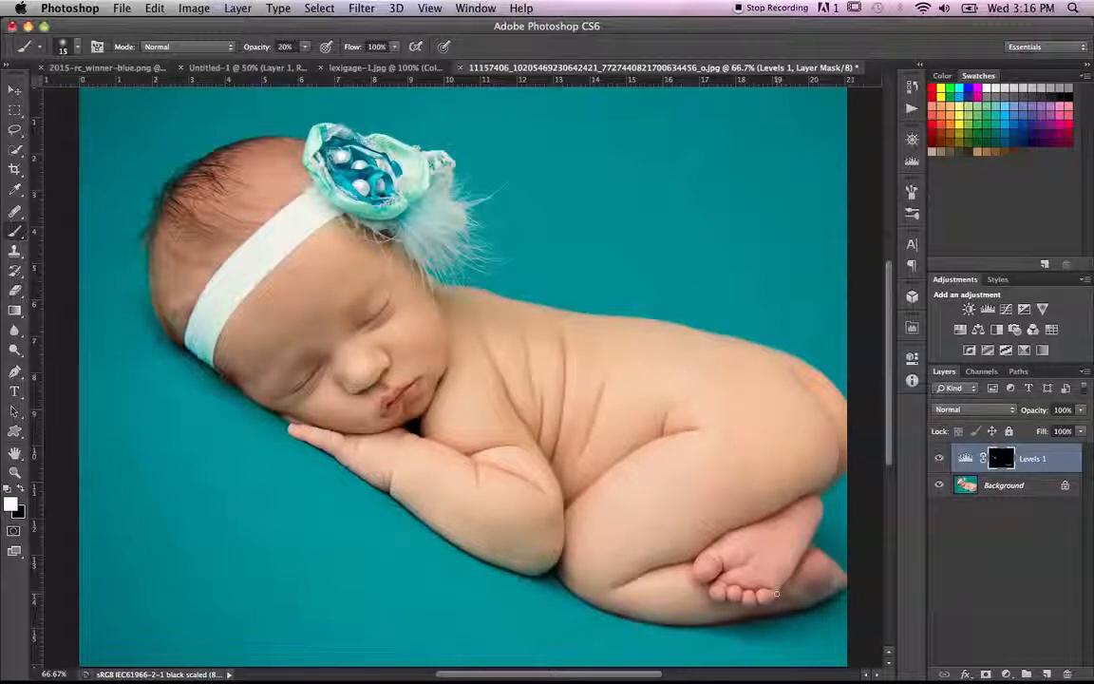
Step: Enlarge the mask brush to 60 px
key(bracketright)
key(bracketright)
key(bracketright)
key(bracketright)
key(bracketright)
key(bracketright)
key(bracketright)
Step: Compare the photo with and without the Levels 1 adjustment, keeping the layer at 100% opacity
alt+click(937, 486)
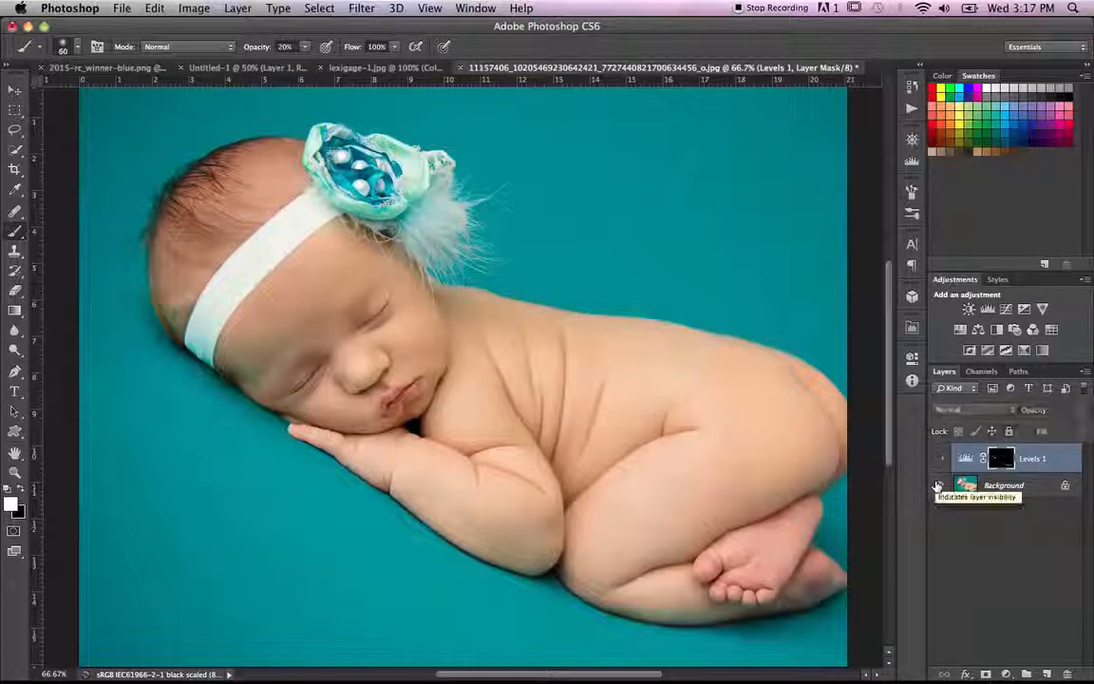
alt+click(936, 485)
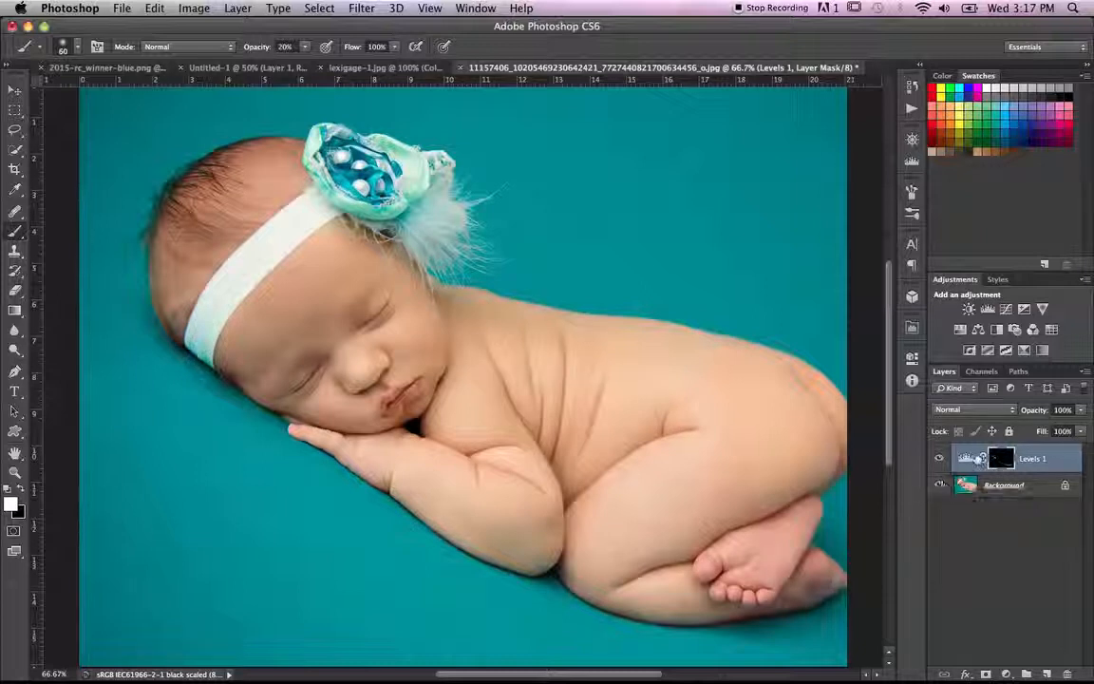
mouse_move(1034, 412)
mouse_down()
mouse_move(1018, 414)
mouse_move(1043, 415)
mouse_up()
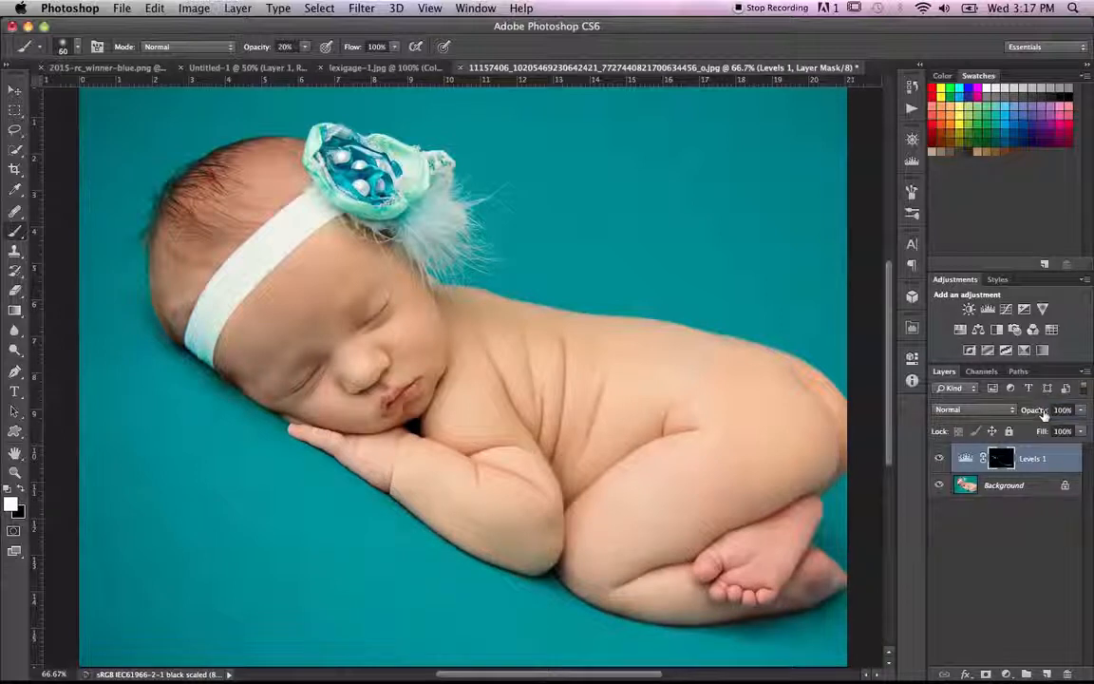